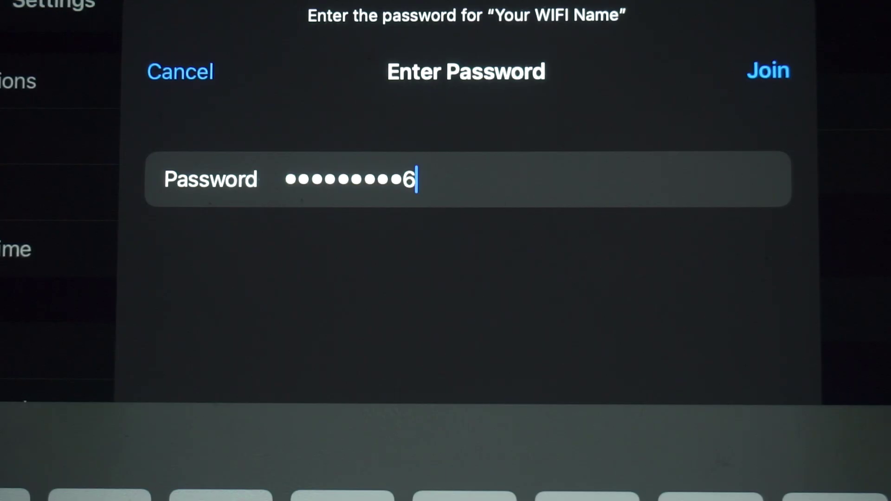
# Join the 'Your WIFI Name' network on the tablet using the entered Wi-Fi password.
pyautogui.click(768, 71)
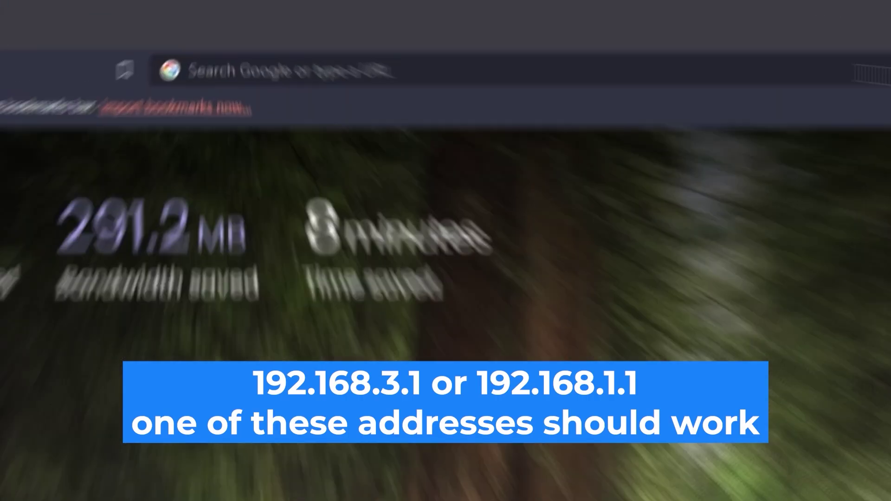
# Load the router admin page at 192.168.1.1 in Brave.
pyautogui.click(583, 28)
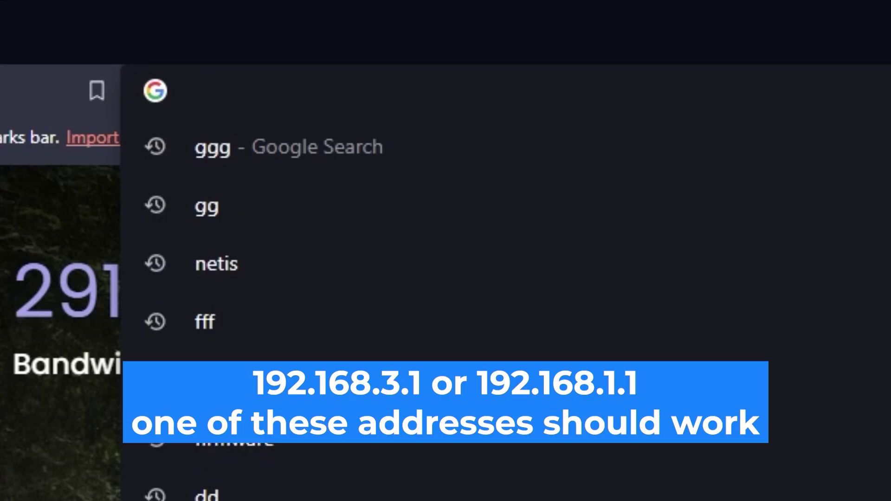
pyautogui.write('192.')
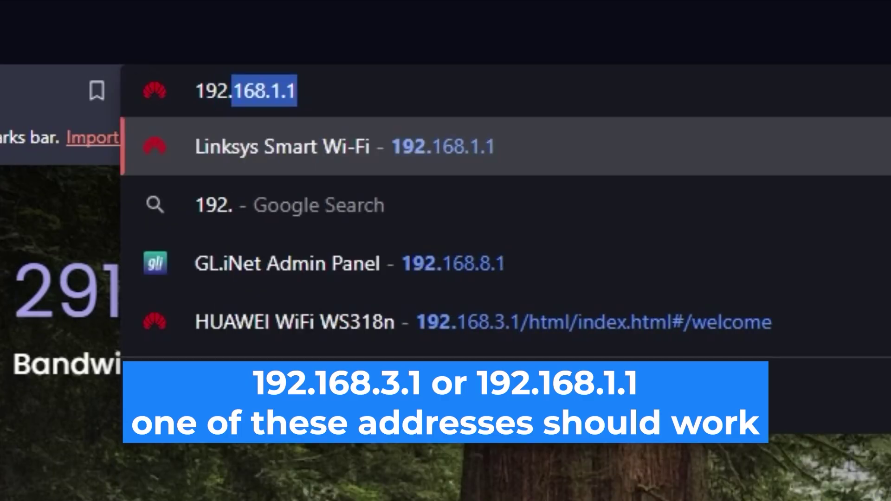
pyautogui.write('168.1.1')
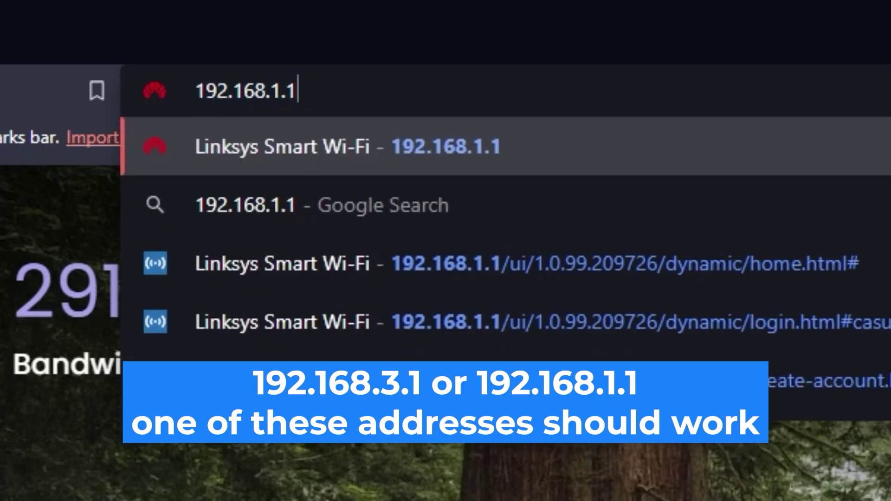
pyautogui.press('Return')
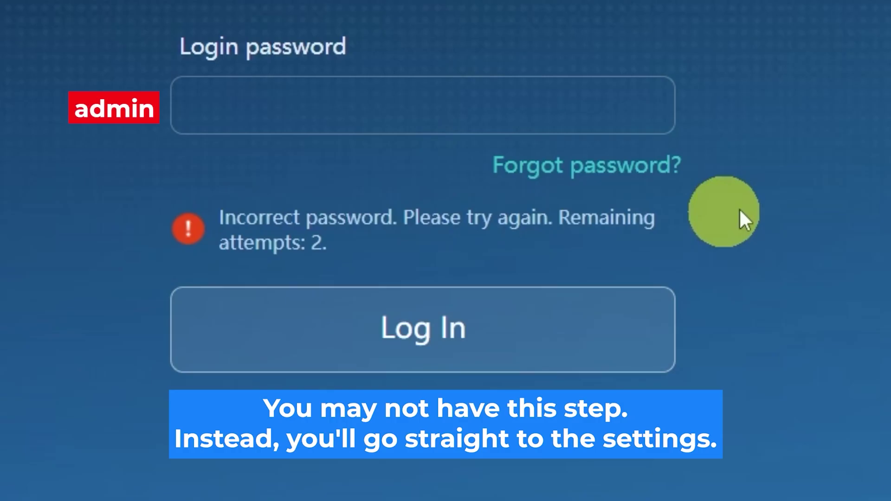
# Log in to the router admin with the login password, retrying after a rejected first attempt.
pyautogui.click(488, 105)
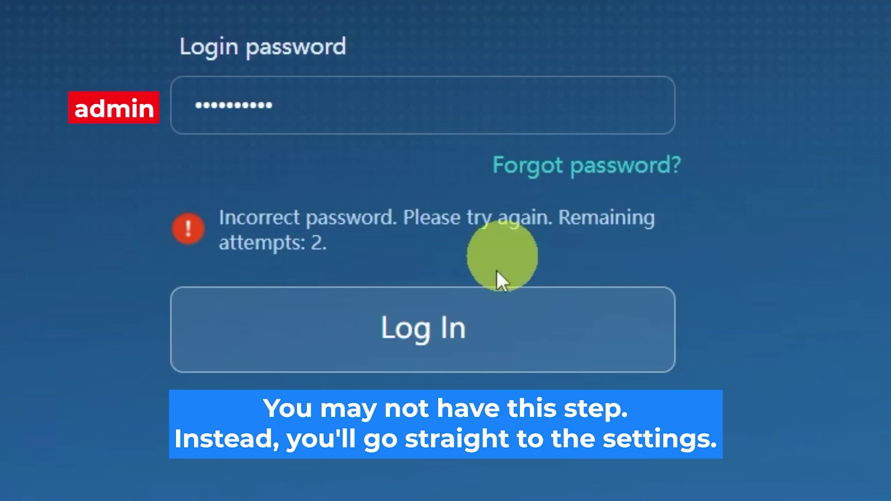
pyautogui.click(591, 308)
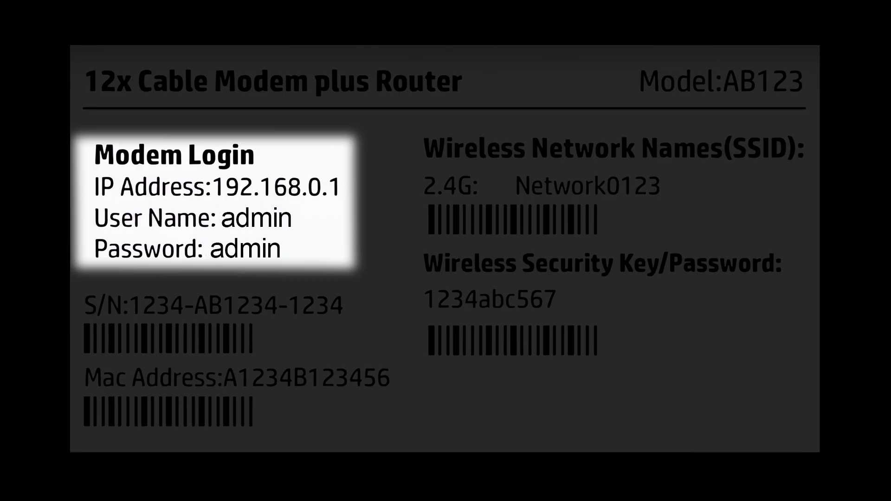
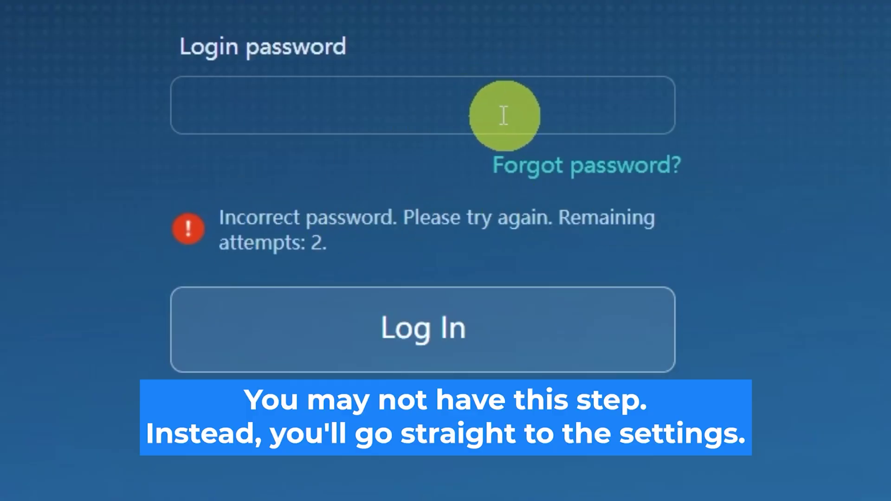
pyautogui.click(489, 106)
pyautogui.write('********')
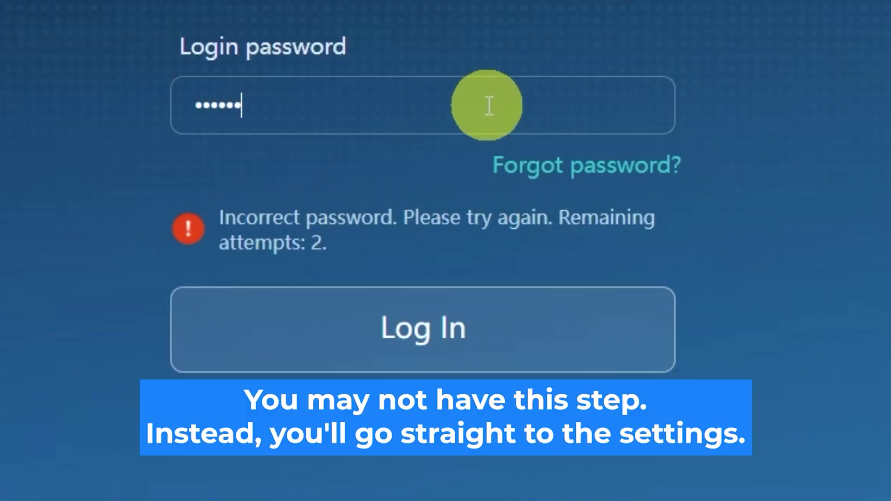
pyautogui.write('**')
pyautogui.click(489, 326)
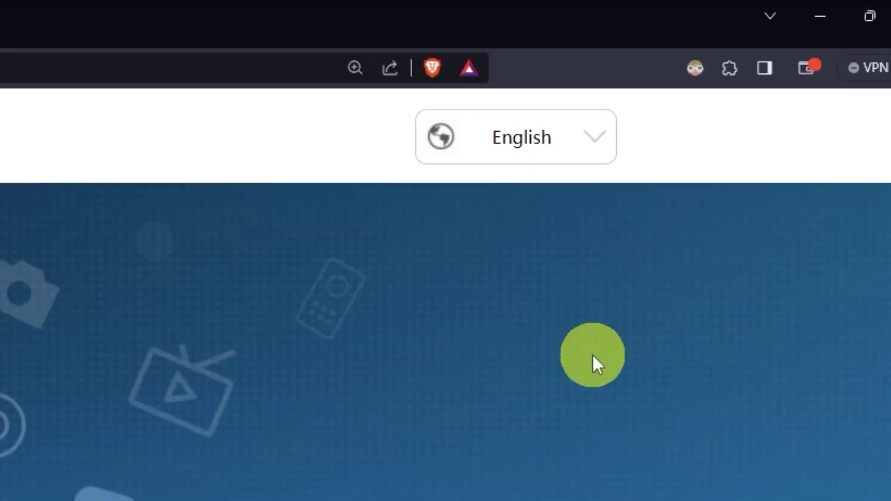
# Check the interface language list and keep English.
pyautogui.click(602, 144)
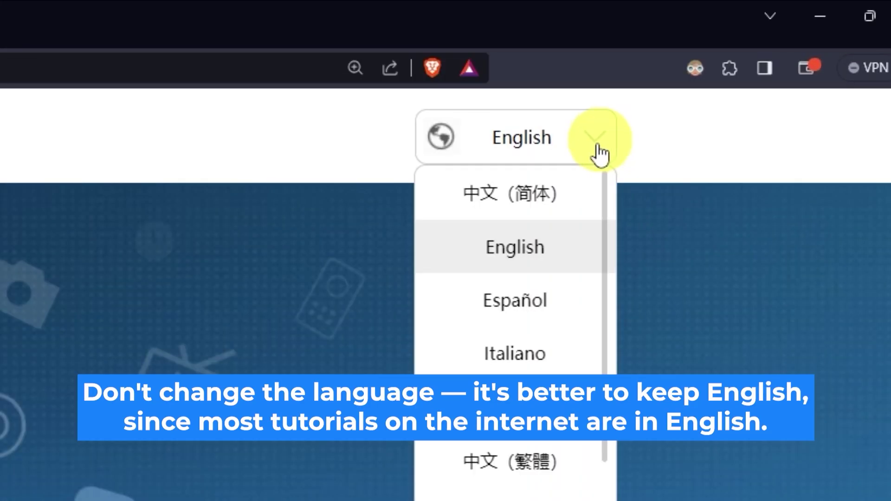
pyautogui.scroll(-6, 515, 324)
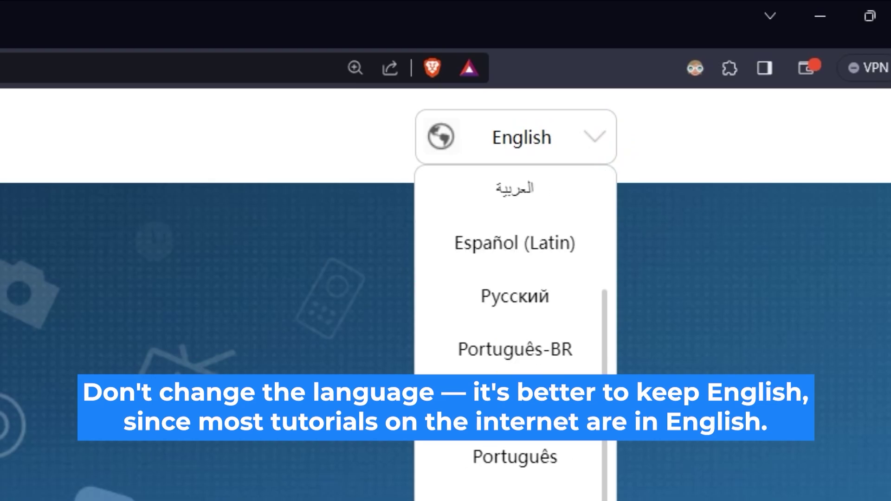
pyautogui.scroll(6, 515, 325)
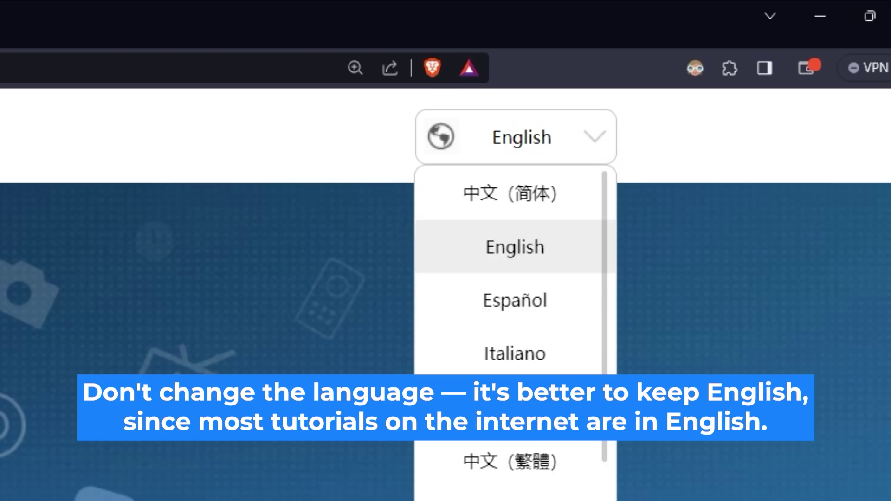
pyautogui.click(284, 457)
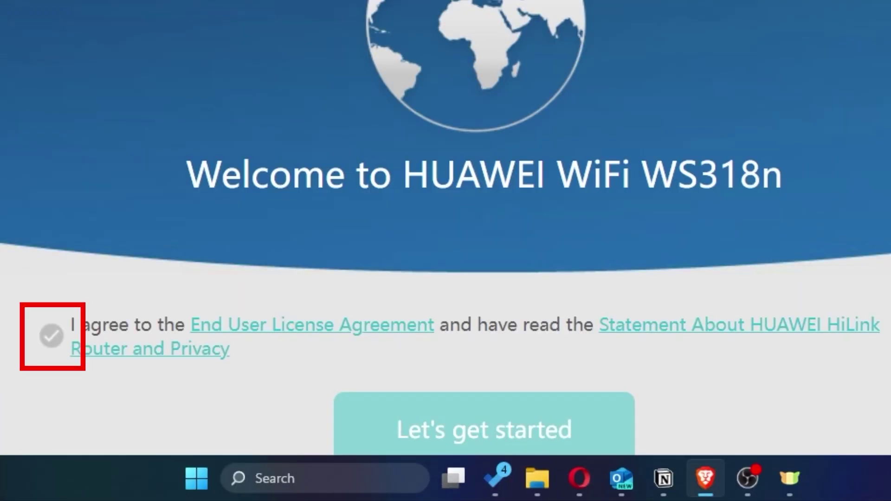
# Accept the license and privacy statement and begin router setup.
pyautogui.click(51, 335)
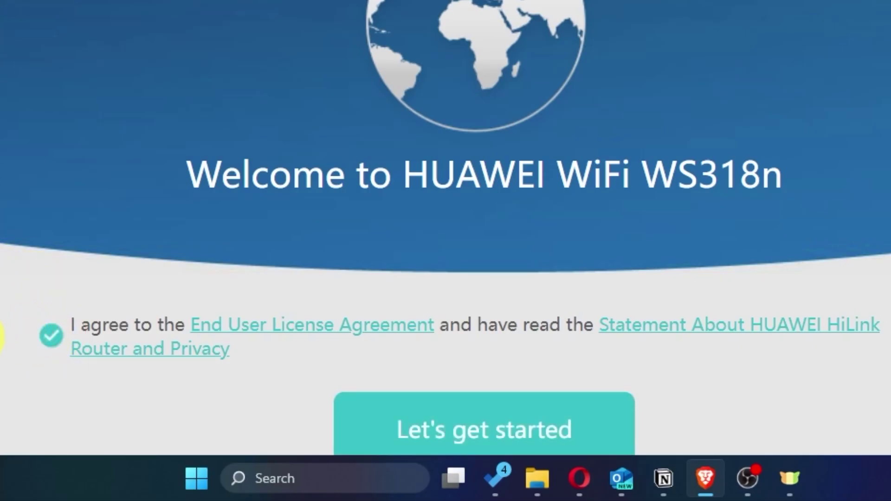
pyautogui.scroll(-2, 2, 335)
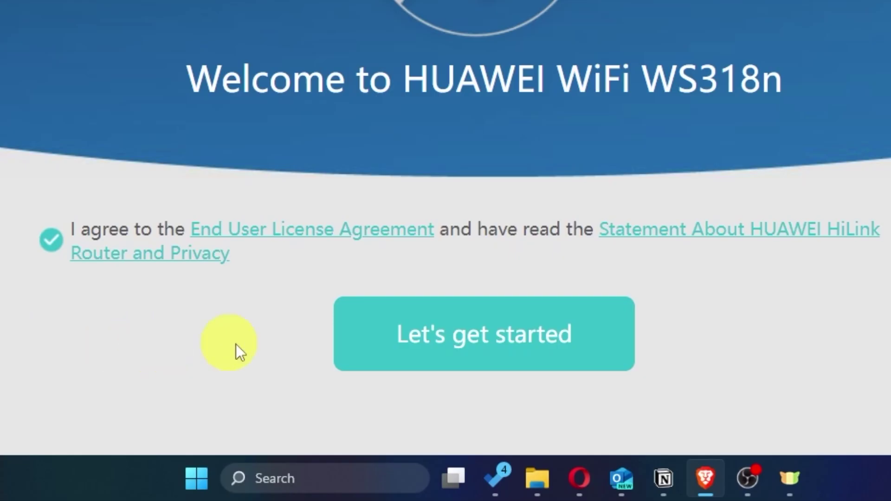
pyautogui.click(453, 361)
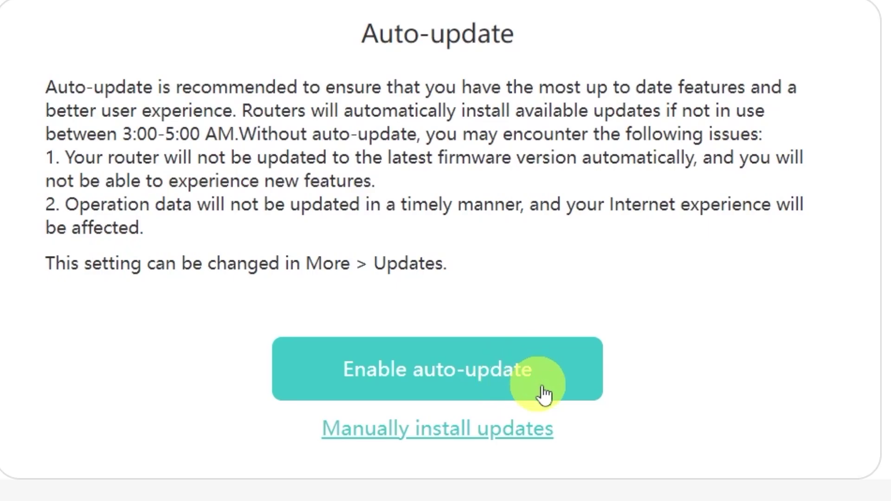
# Choose Manually install updates on the Auto-update page.
pyautogui.click(423, 440)
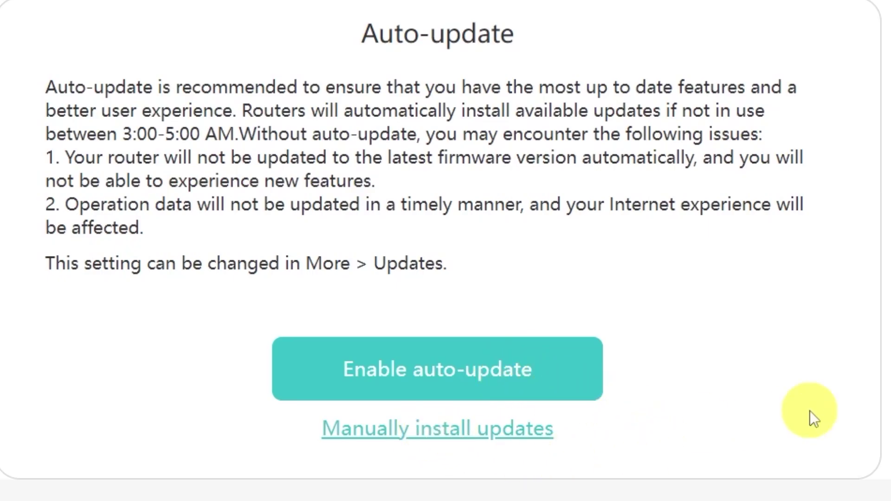
pyautogui.scroll(-4, 797, 404)
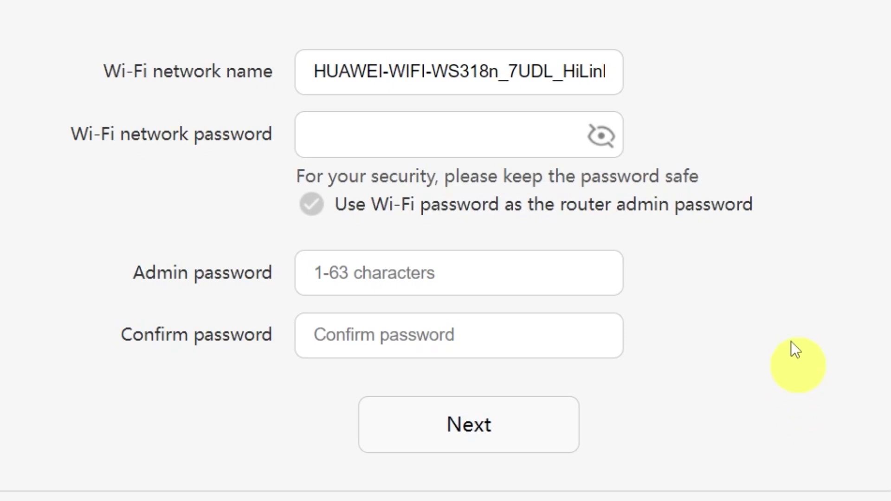
# Shorten the Wi-Fi name to HUAWEI and enter a Wi-Fi password.
pyautogui.moveTo(379, 71); pyautogui.dragTo(721, 70)
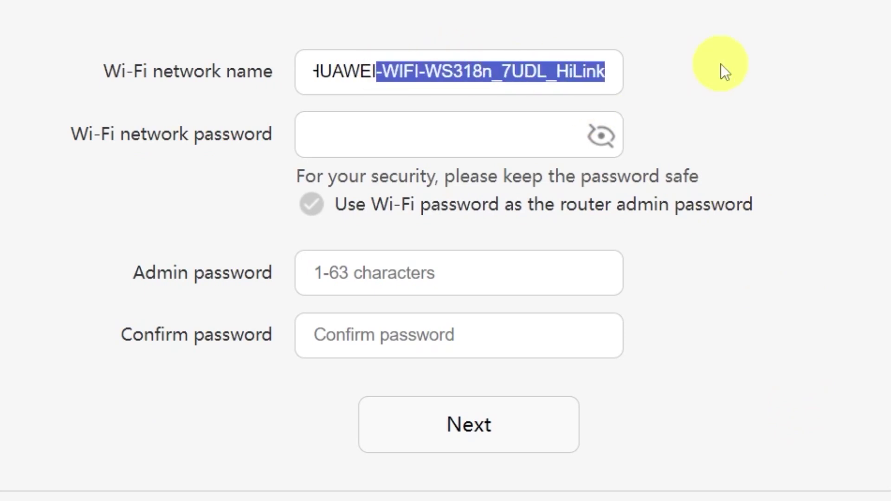
pyautogui.press('BackSpace')
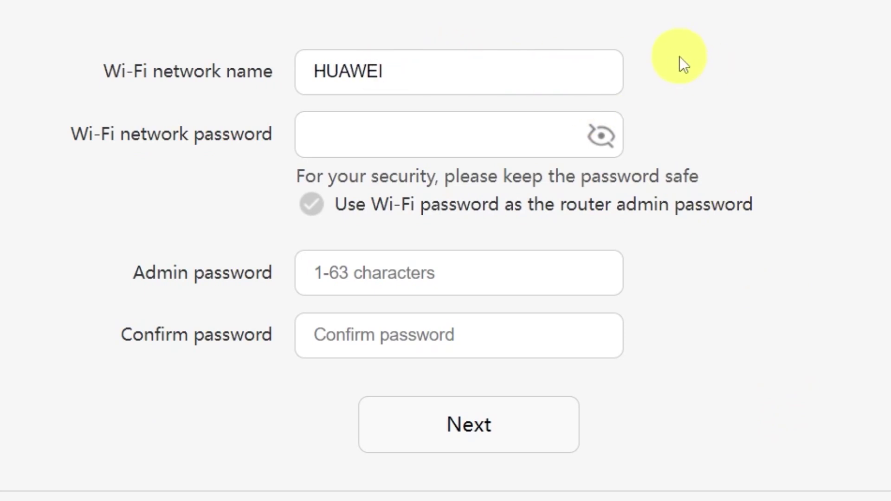
pyautogui.click(433, 134)
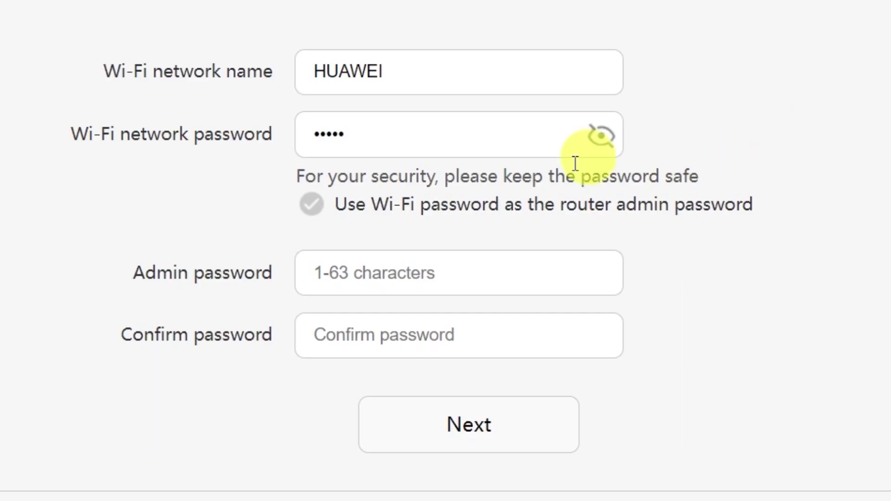
# Reuse the Wi-Fi password as admin password, lengthening it to at least 8 characters.
pyautogui.click(394, 273)
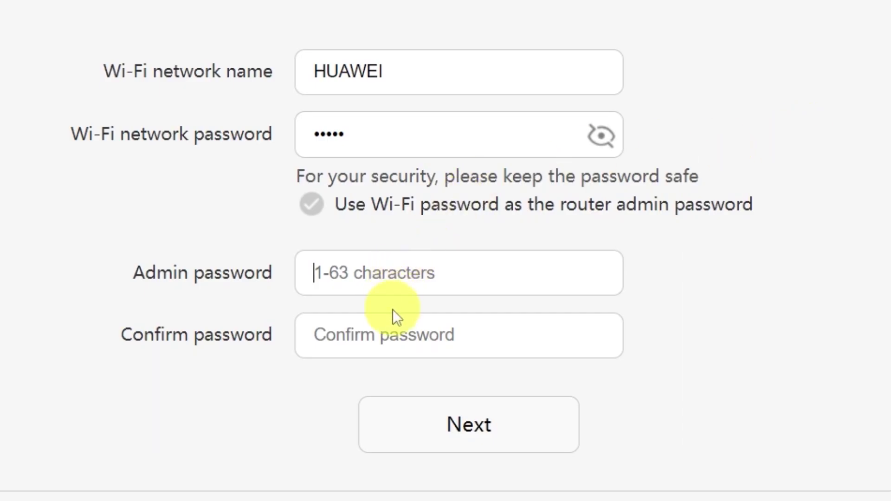
pyautogui.click(396, 335)
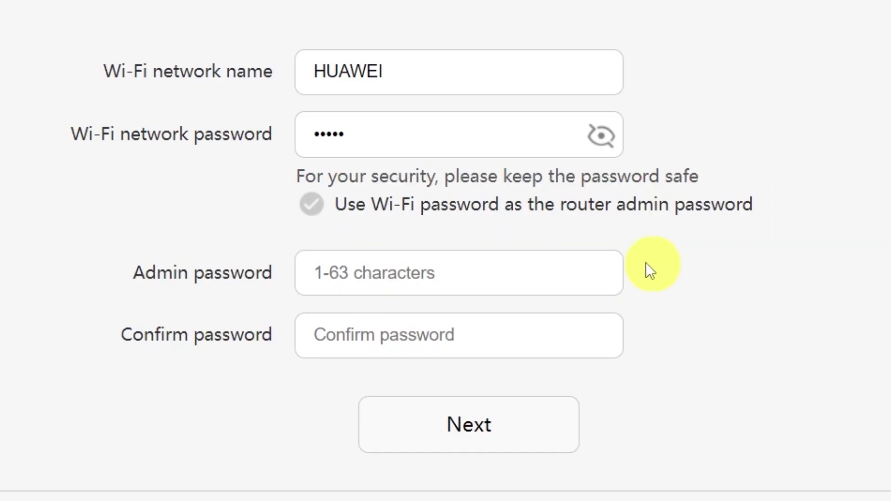
pyautogui.click(312, 205)
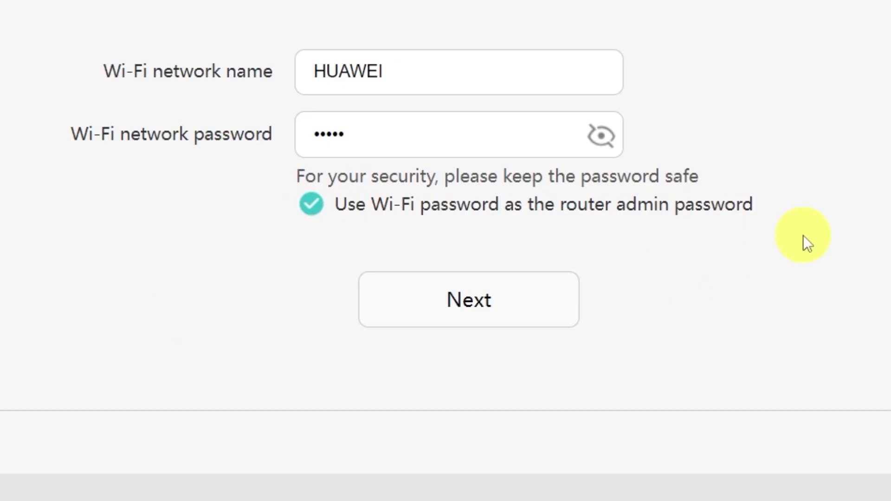
pyautogui.click(476, 301)
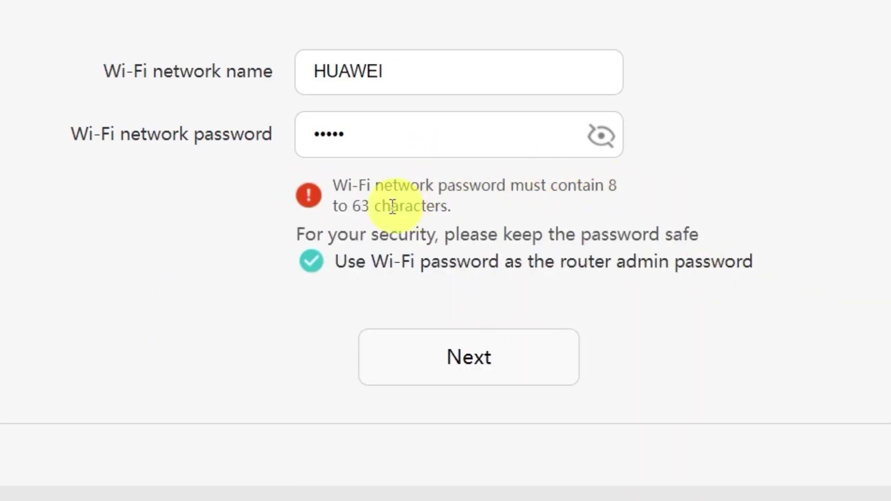
pyautogui.click(511, 133)
pyautogui.write('••••••')
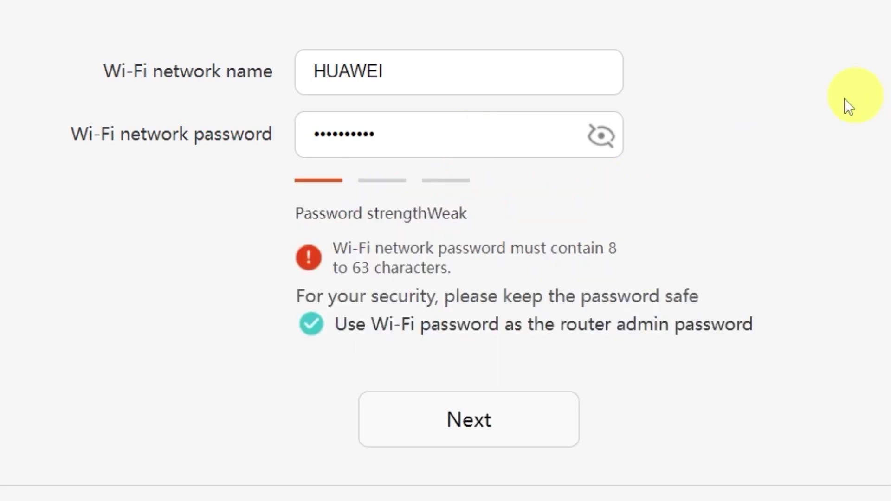
pyautogui.click(476, 426)
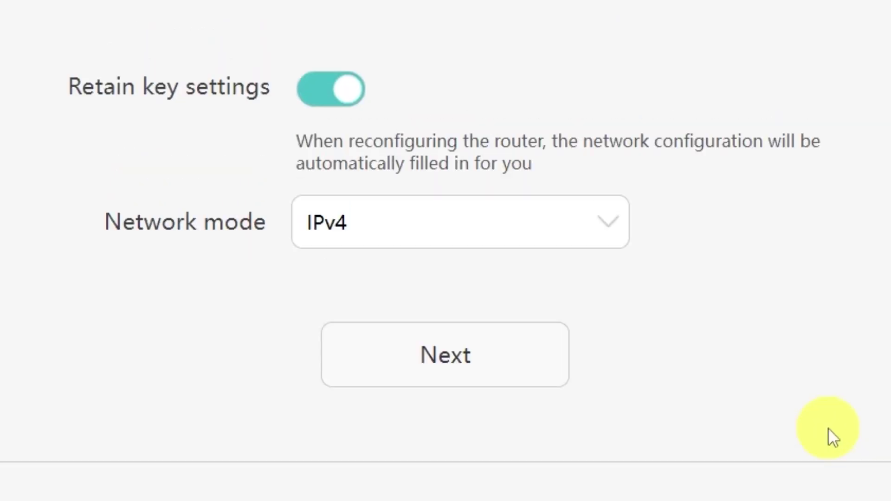
# Keep IPv4 as the network mode and apply the configuration.
pyautogui.click(603, 224)
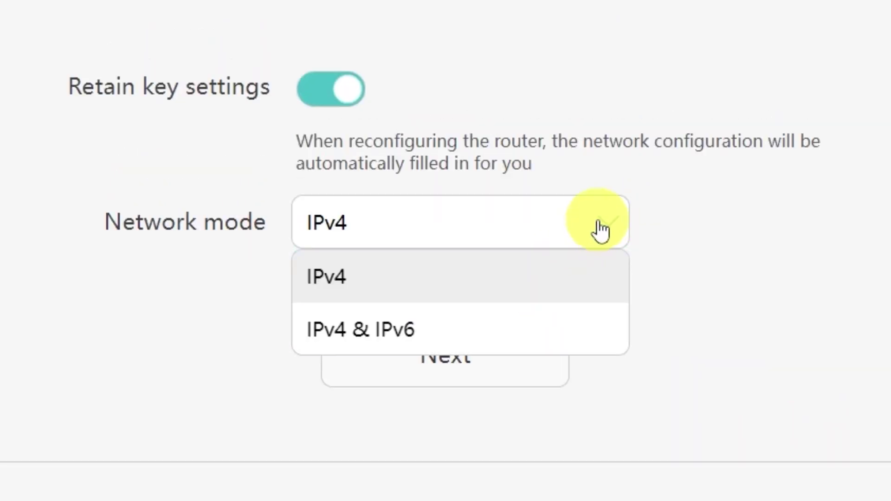
pyautogui.click(597, 228)
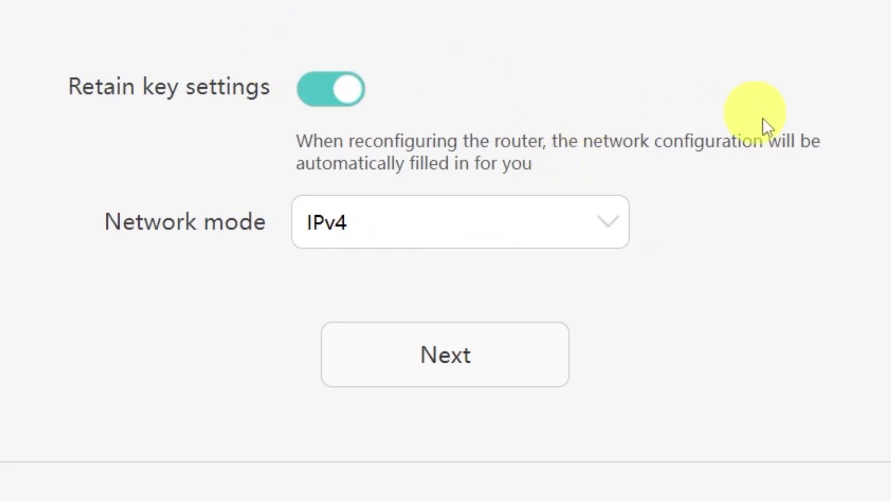
pyautogui.click(554, 364)
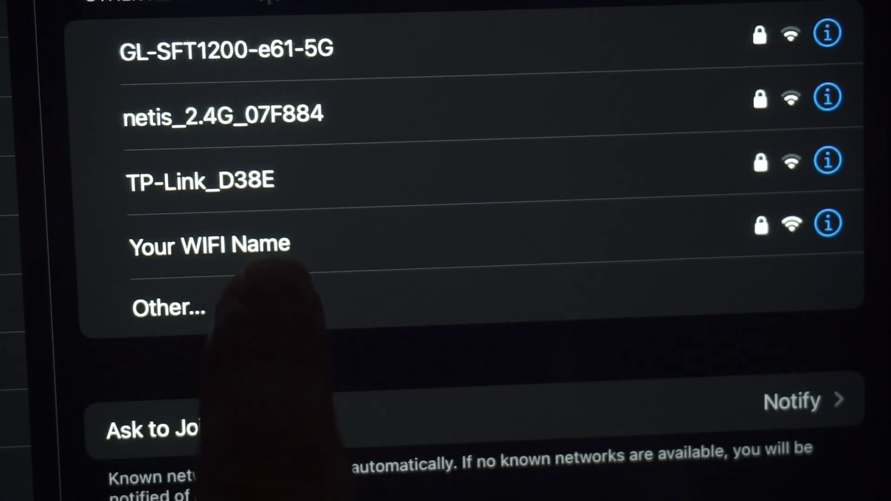
# Reconnect the tablet to the 'Your WIFI Name' Wi-Fi network.
pyautogui.click(250, 258)
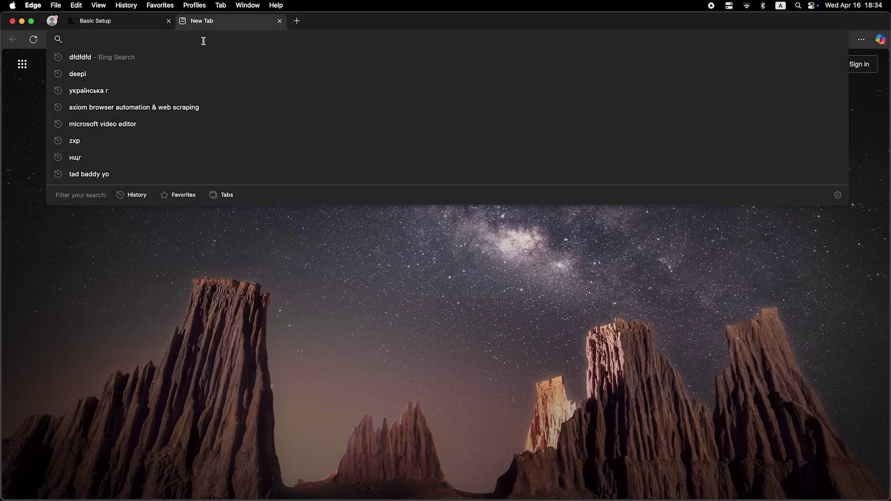
# Submit 'dfdfdfdf' in a new Edge tab to reach the router login page.
pyautogui.write('dfdfdfdf')
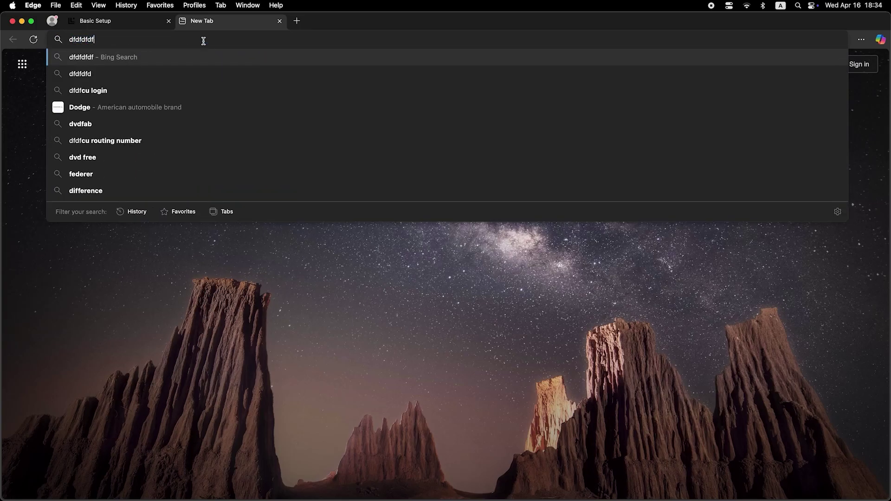
pyautogui.press('Return')
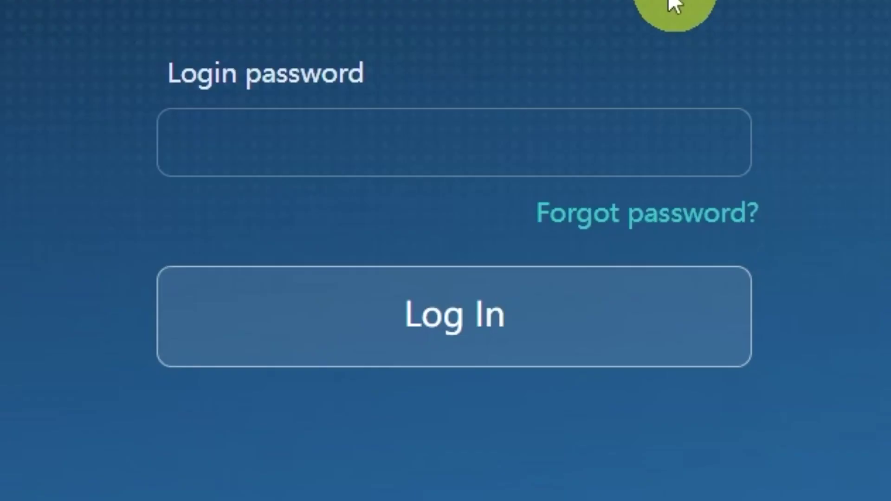
# Enter the router admin login password on the login page.
pyautogui.click(597, 151)
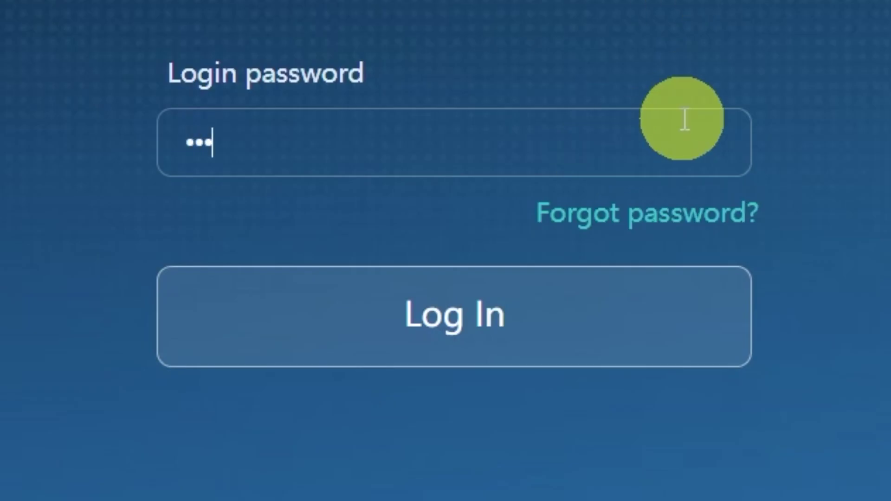
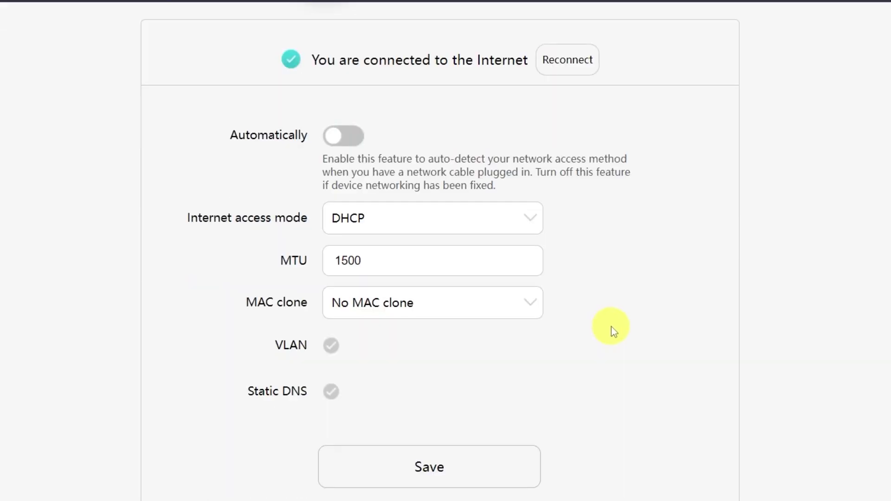
# Set MAC clone to PC MAC address and save the Internet connection settings.
pyautogui.click(572, 178)
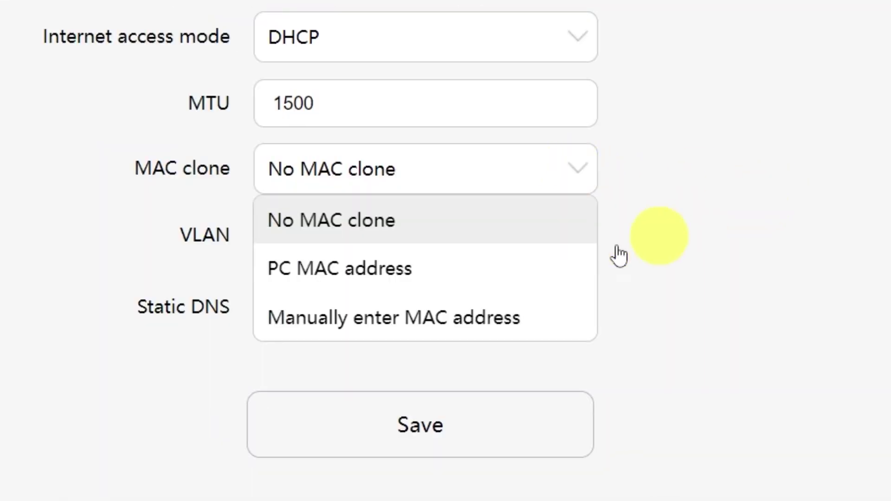
pyautogui.click(431, 284)
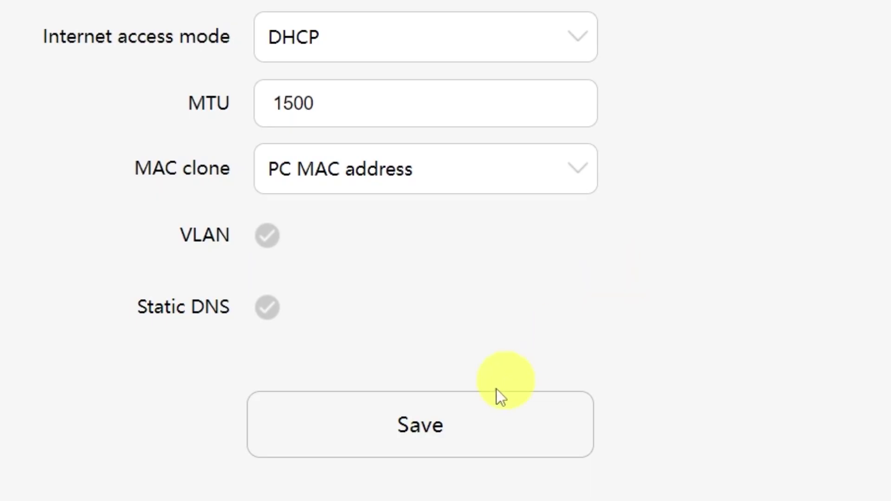
pyautogui.click(449, 430)
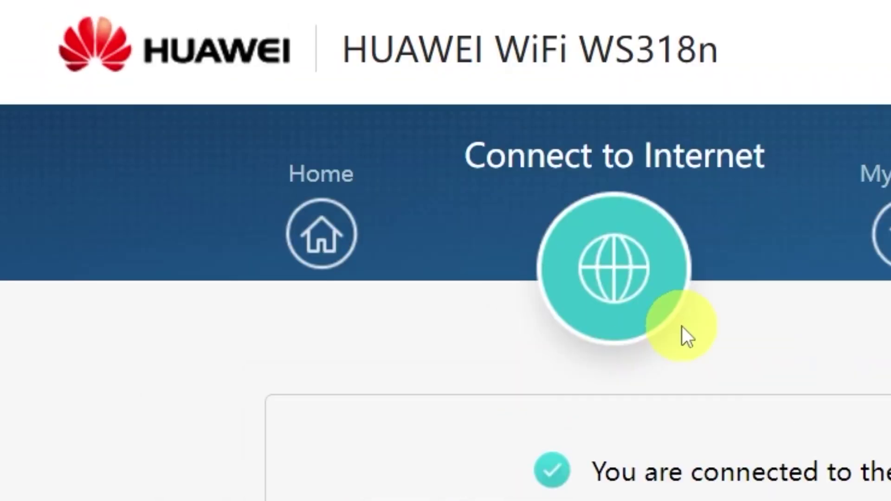
# Restart the router from the Home page and confirm the restart prompt.
pyautogui.click(340, 234)
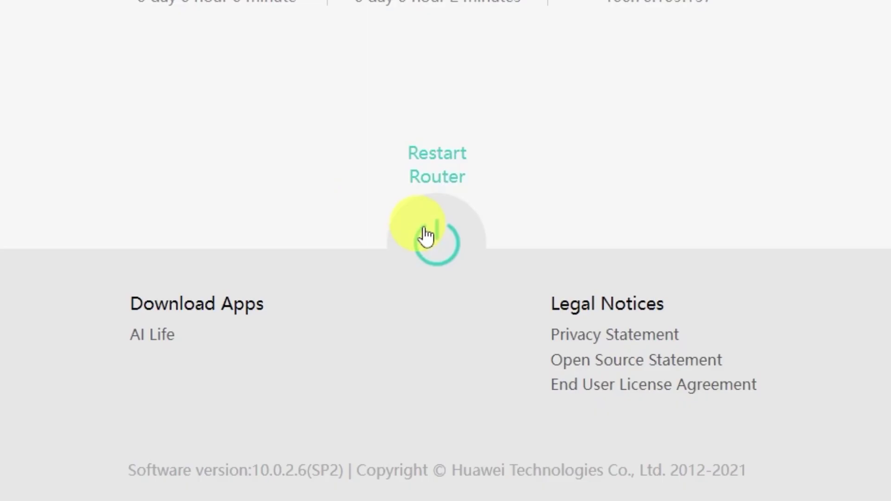
pyautogui.click(426, 237)
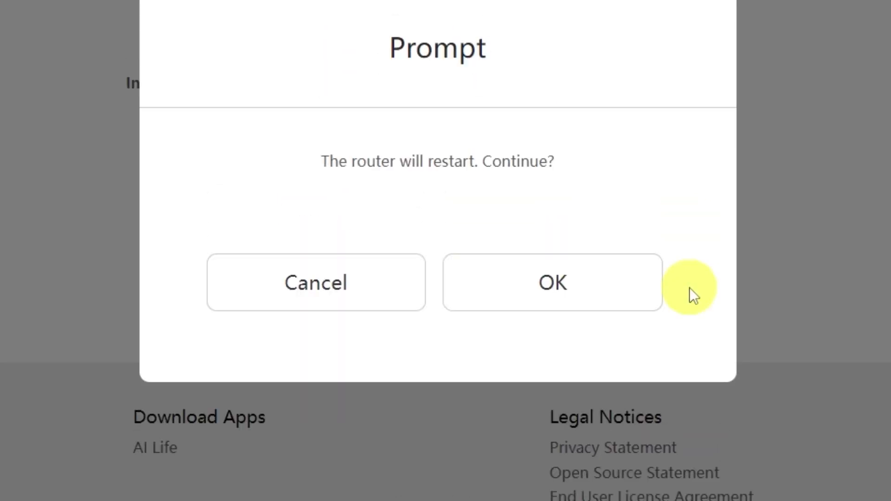
pyautogui.click(606, 291)
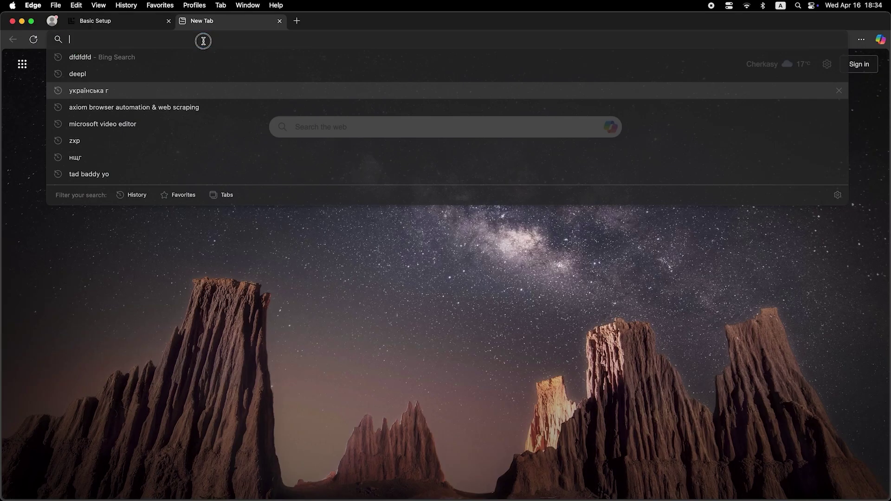
# Enter 'dfdfdf' in the new Edge tab's address bar without submitting it.
pyautogui.write('dfdfdfd')
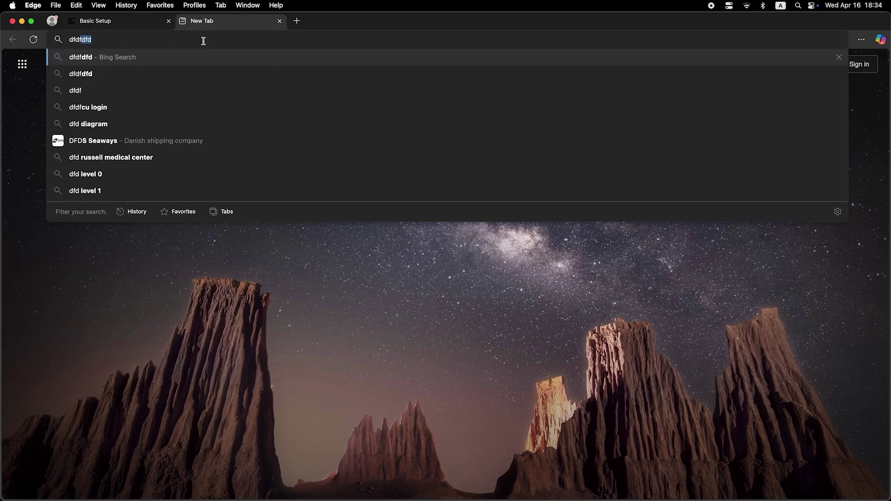